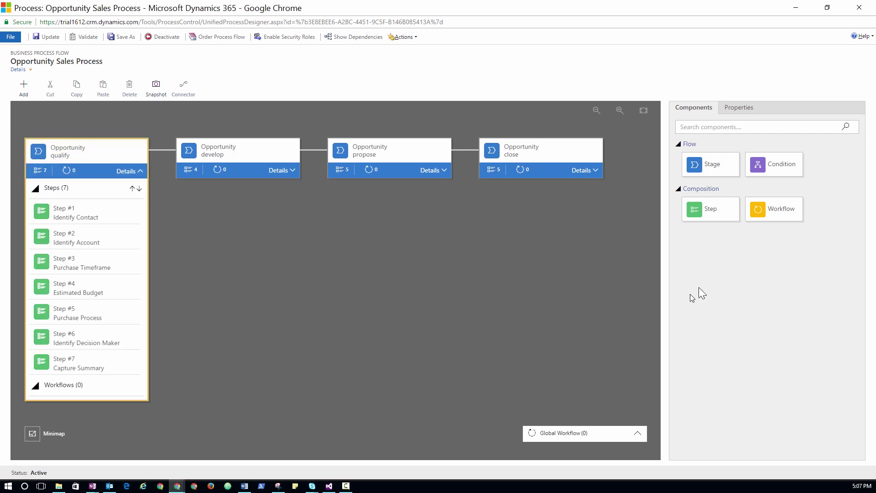
Step: Add a new step to the Qualify stage and a workflow to the Opportunity Close stage
left_click_drag(710, 209, 78, 351)
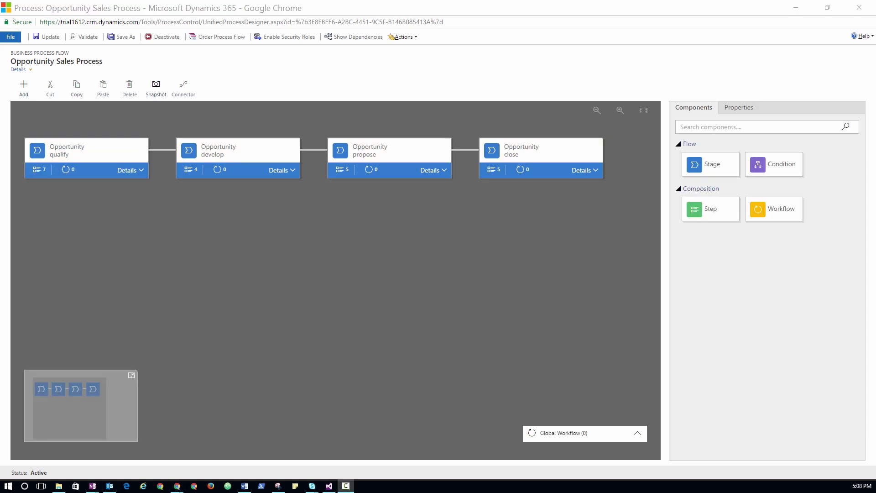
left_click(595, 170)
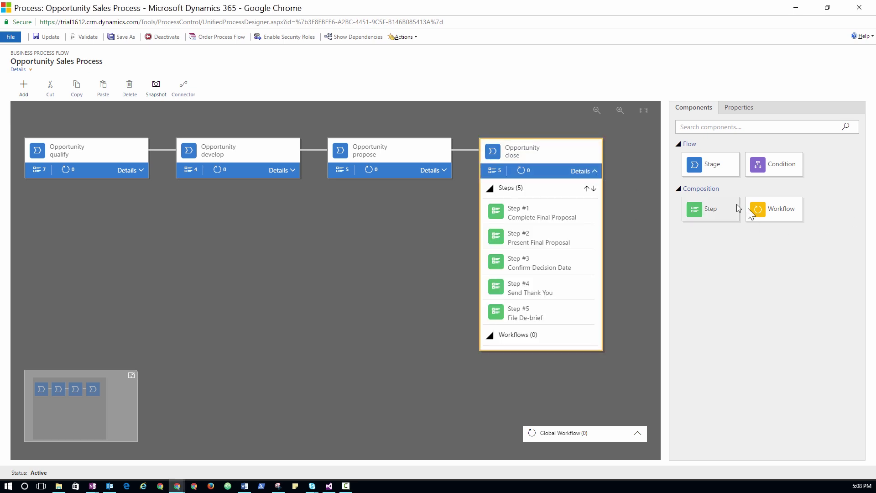
left_click_drag(758, 208, 590, 338)
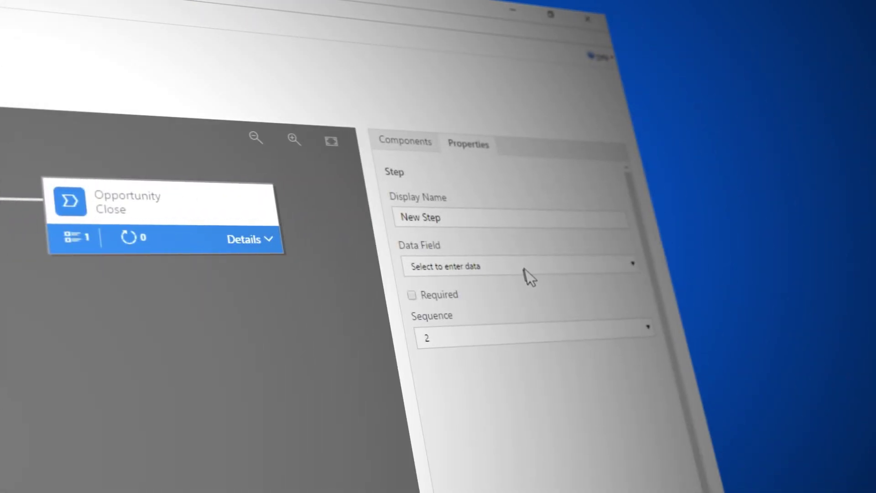
Step: Set the new step's data field to Business Phone
left_click(529, 274)
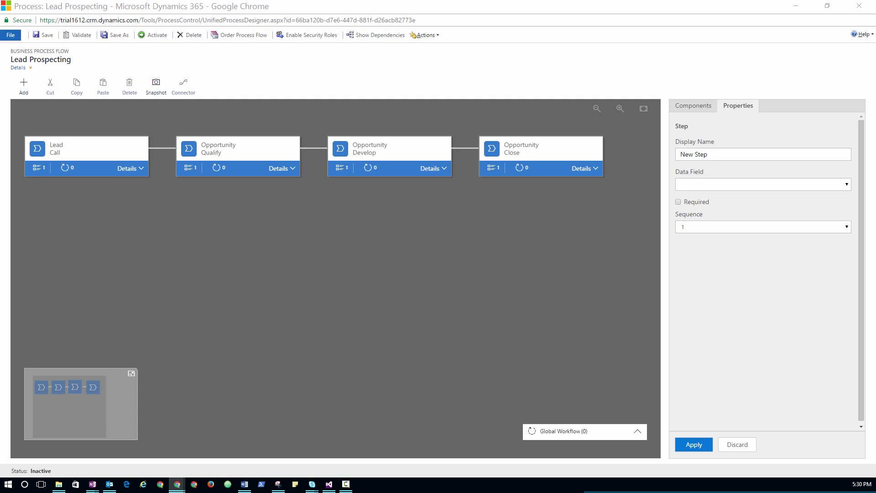
Step: Make Lead Call's Step #1 capture the Company Name data field
left_click(690, 105)
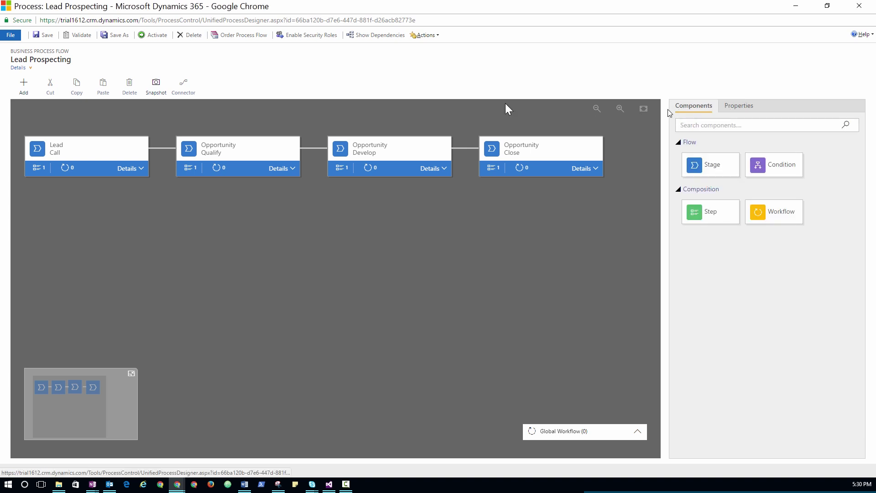
left_click(132, 168)
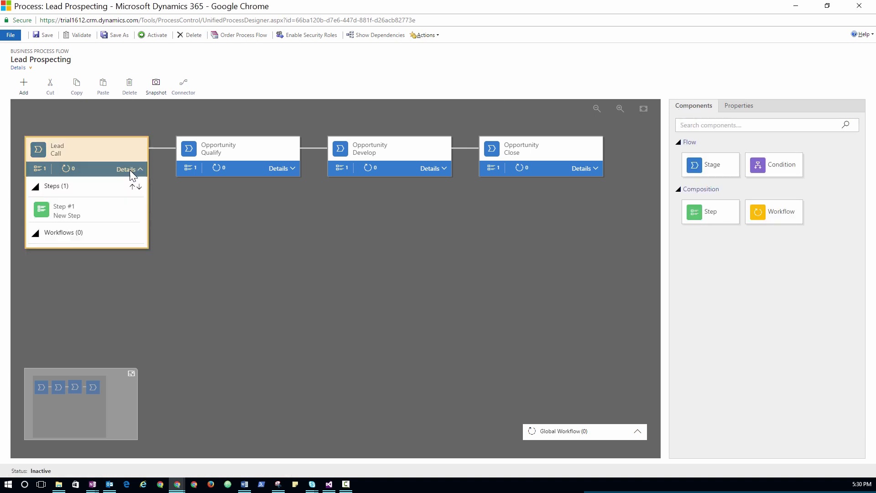
left_click(124, 216)
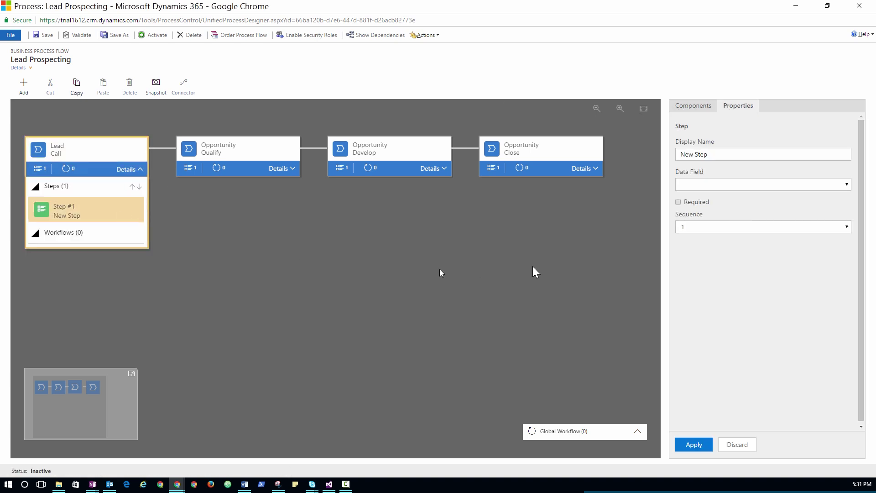
left_click(848, 185)
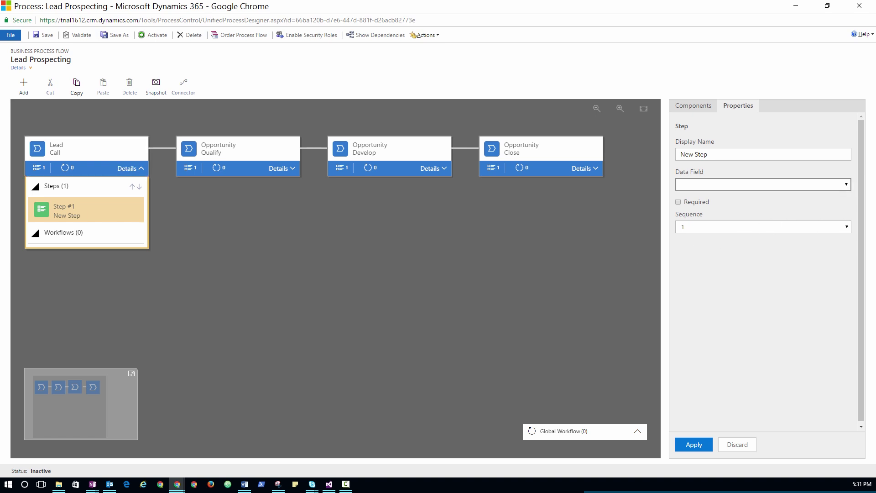
key("Return")
left_click(694, 444)
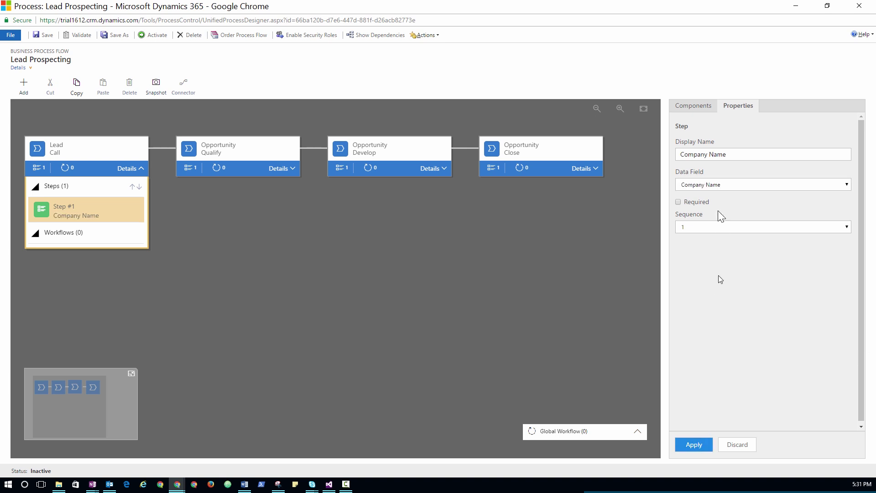
Step: Add a second step to the Lead Call stage and start choosing its data field
left_click(693, 105)
left_click_drag(707, 208, 113, 225)
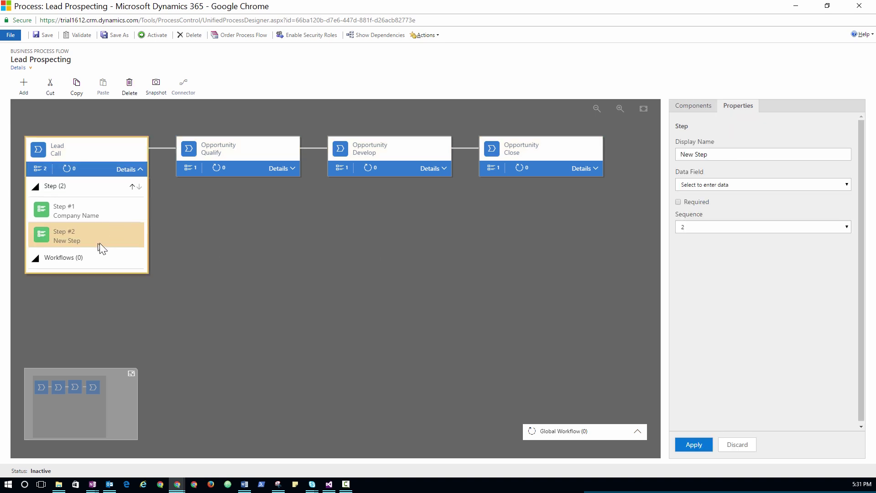
left_click(761, 188)
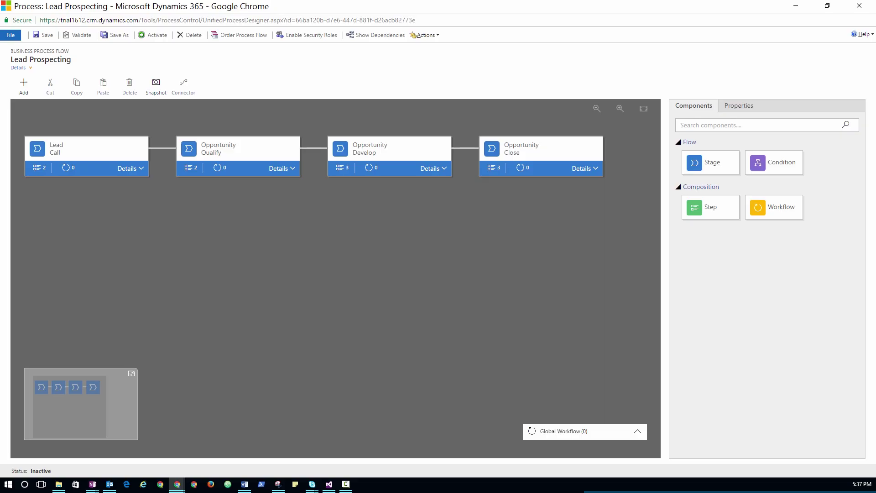
Step: Insert condition 'Is this a high volume deal?' between Qualify and Develop: Budget Amount ≥ 10,000,000
left_click_drag(775, 162, 317, 165)
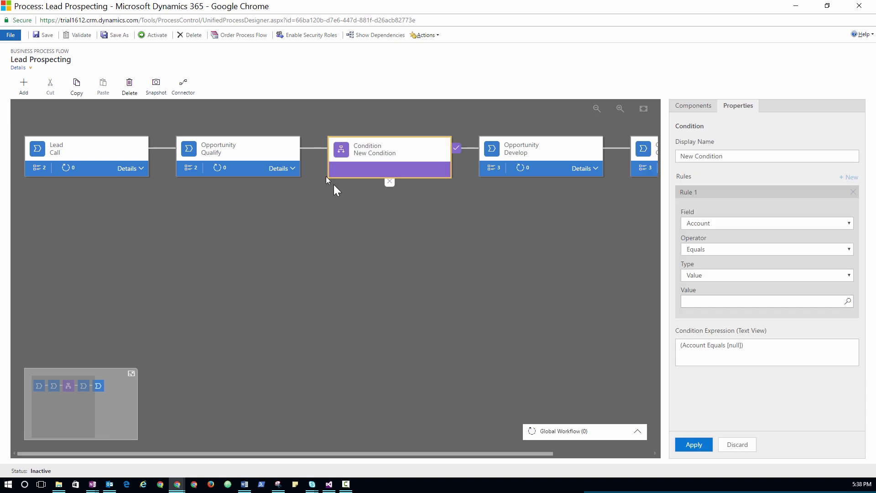
left_click(733, 153)
type("Is this a hi")
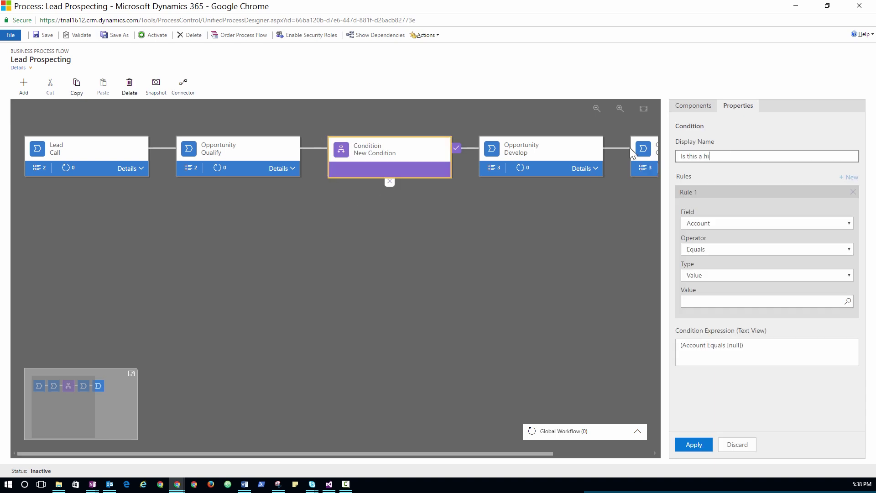
type("gh volume deal?")
left_click(765, 224)
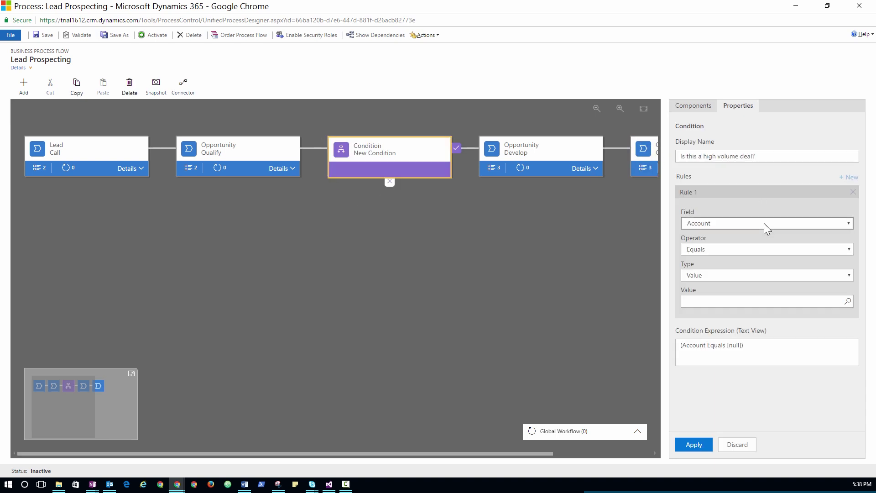
key("b")
left_click(836, 255)
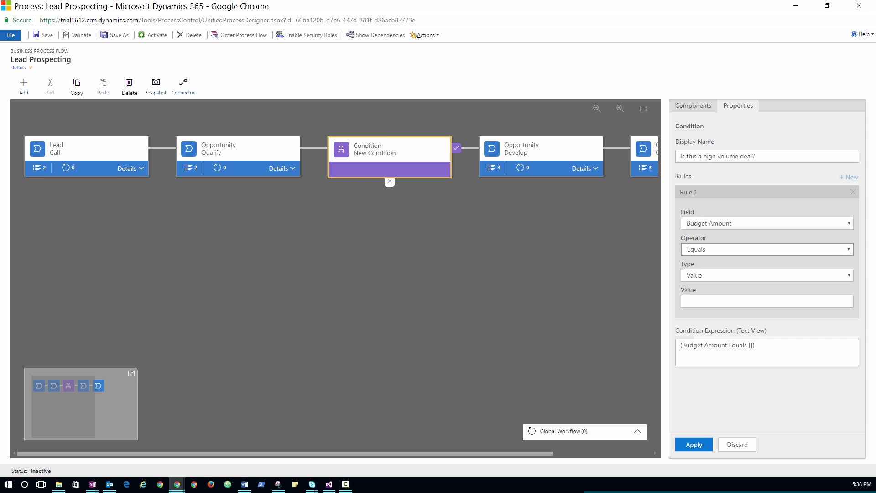
key("i")
key("i")
left_click(795, 301)
type("10,000,00")
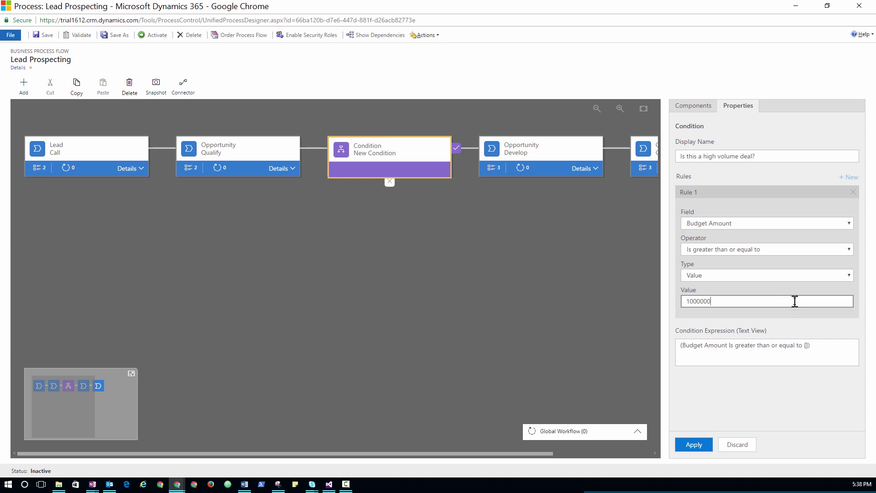
type("0")
left_click(693, 445)
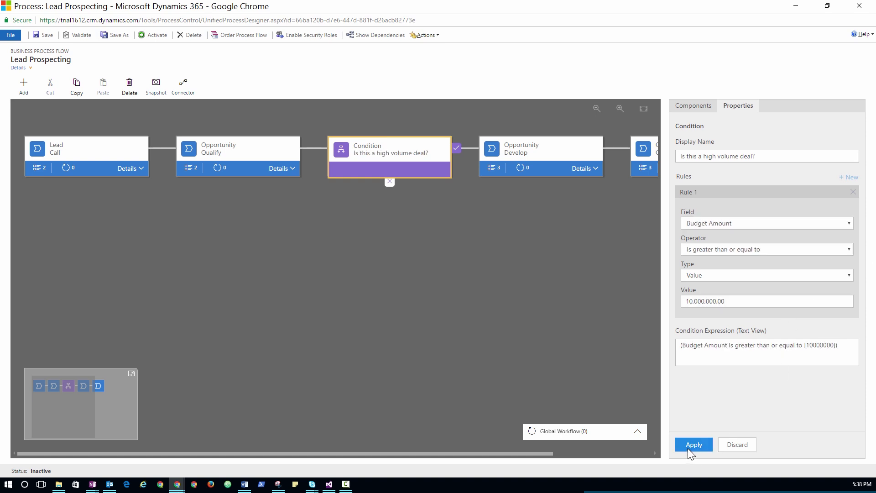
left_click(701, 108)
Step: Add a stage named 'Re-route Opportunity to Sales Lead' on the condition's yes branch
left_click_drag(716, 170, 435, 163)
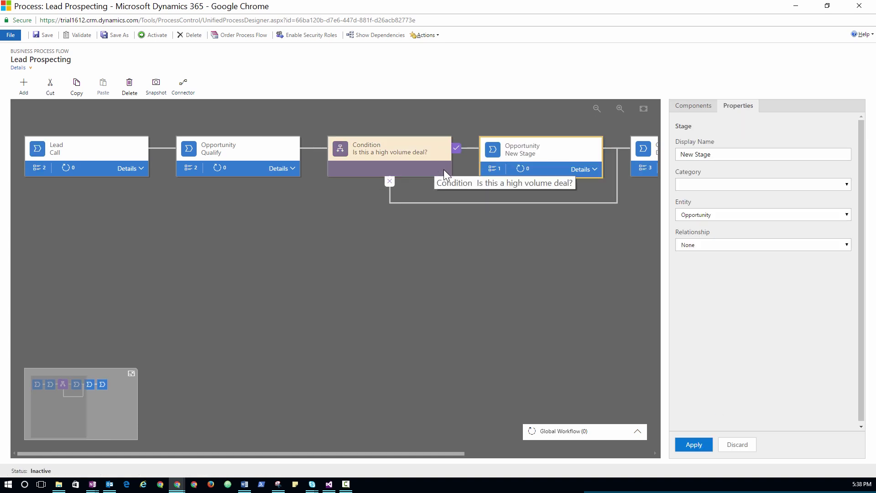
triple_click(724, 156)
type("Re-route Opportunity to ")
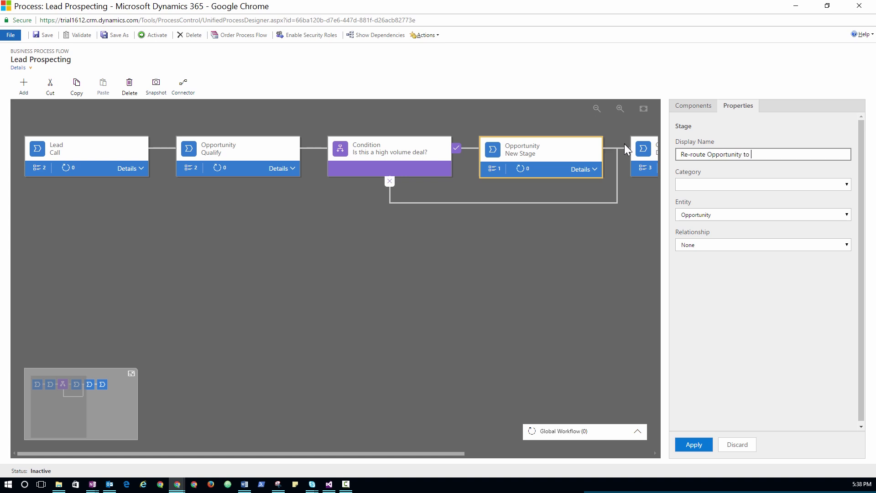
type("Sales Lead")
left_click(687, 441)
left_click_drag(59, 411, 88, 413)
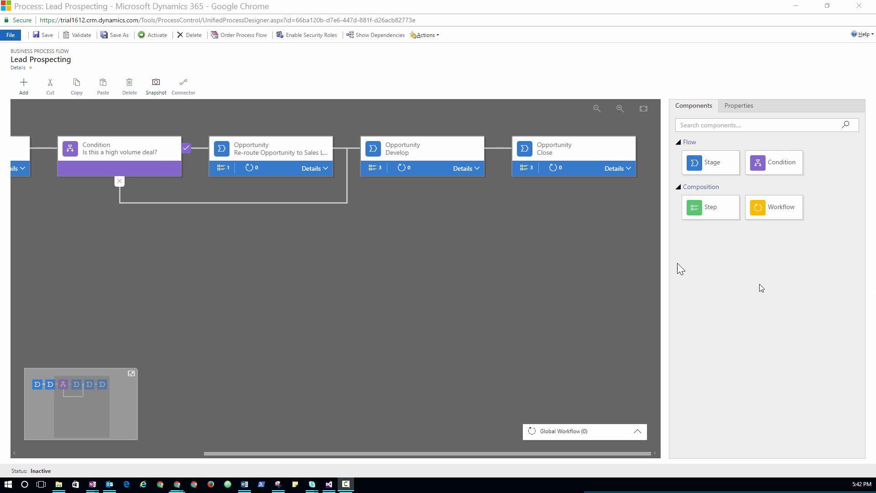
Step: Expand the Opportunity Close stage and add a workflow to it
left_click(620, 172)
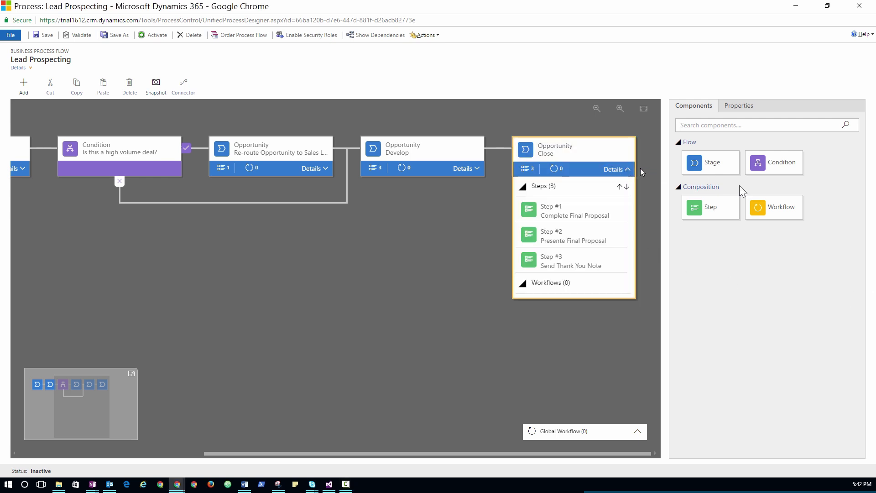
left_click_drag(773, 208, 602, 295)
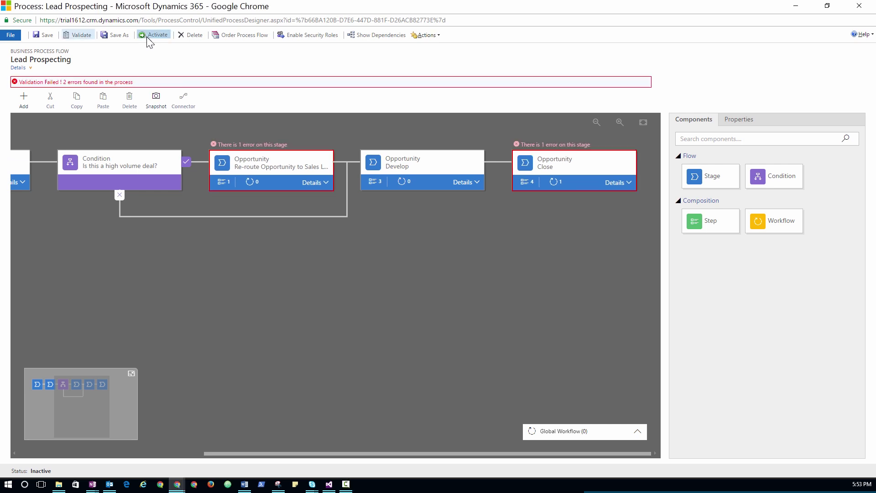
Step: Select Close's Step #4, revalidate the flow, and activate the Lead Prospecting process
left_click(617, 182)
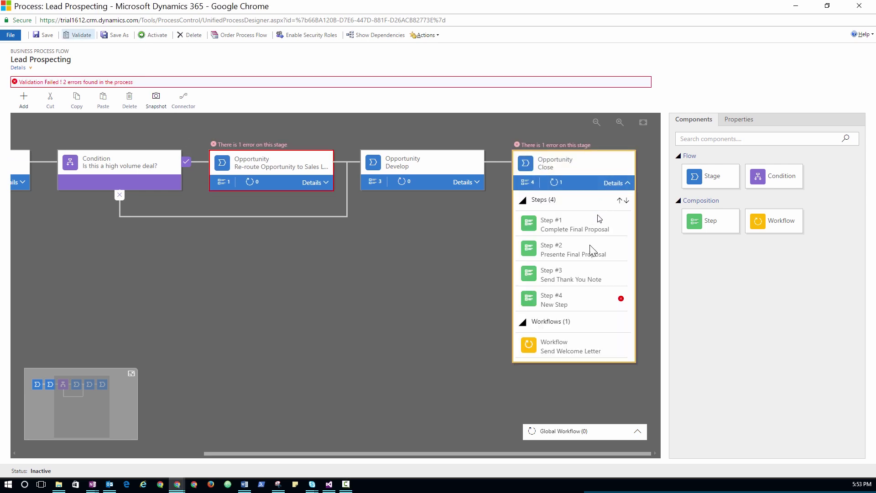
left_click(574, 305)
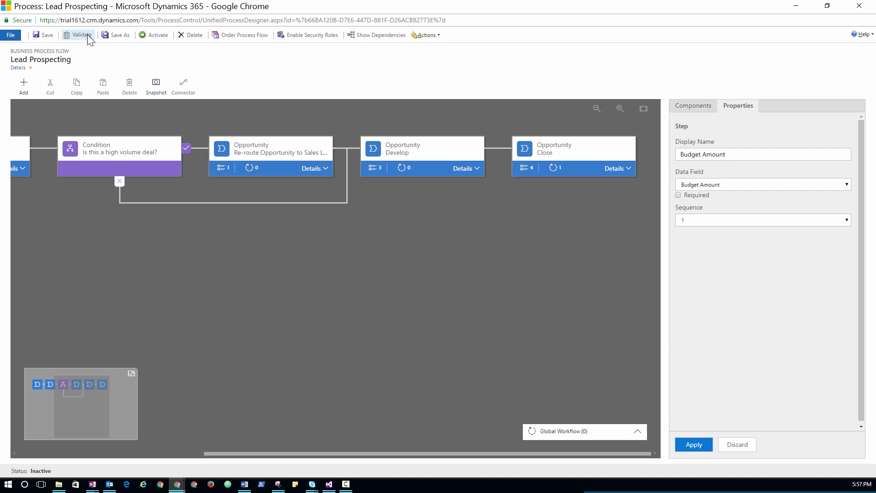
left_click(87, 35)
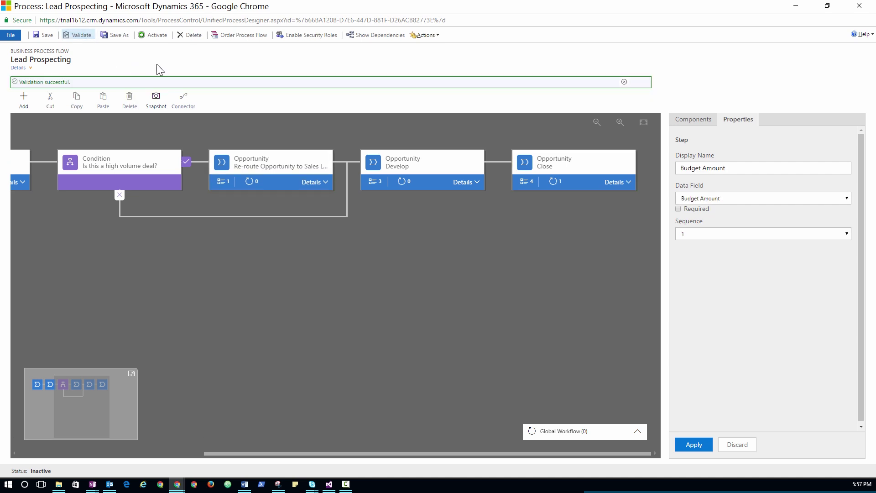
left_click(157, 35)
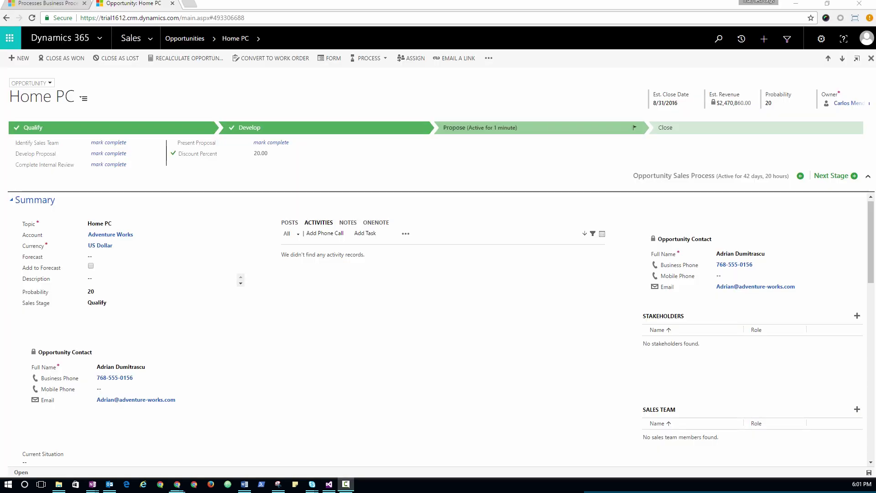
Step: Mark Identify Sales Team, Develop Proposal, Complete Internal Review and Present Proposal as completed
left_click(119, 143)
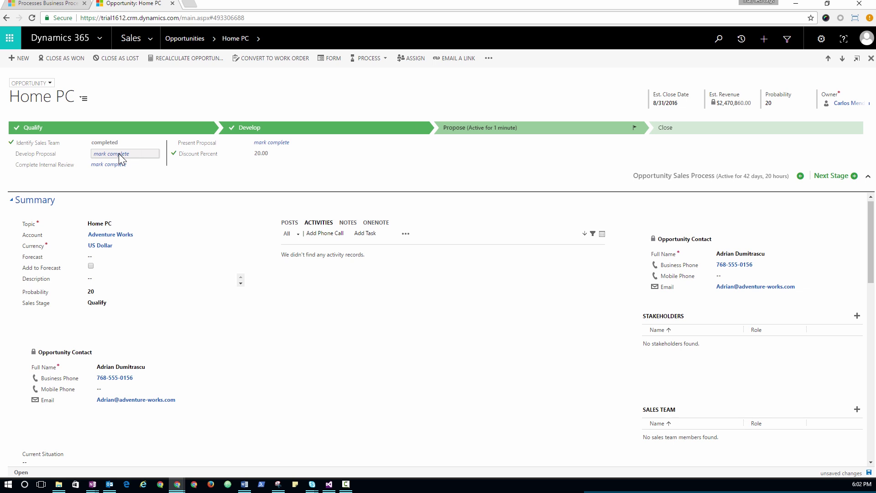
left_click(118, 154)
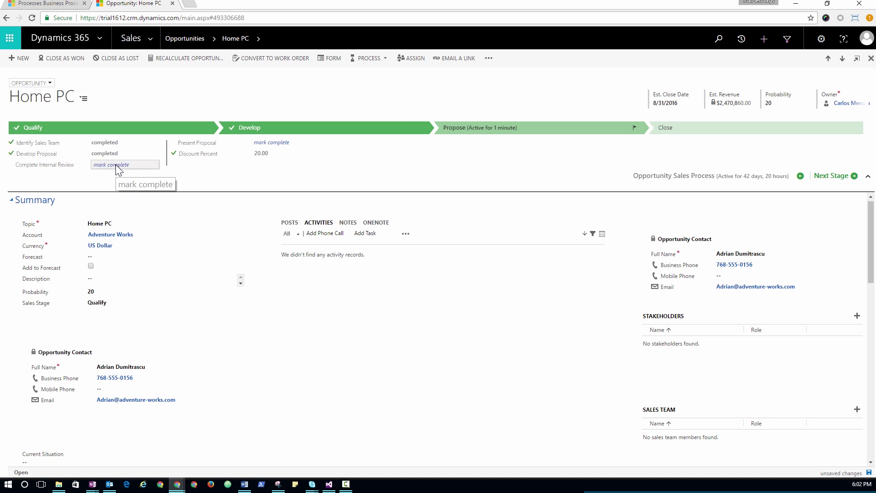
left_click(118, 165)
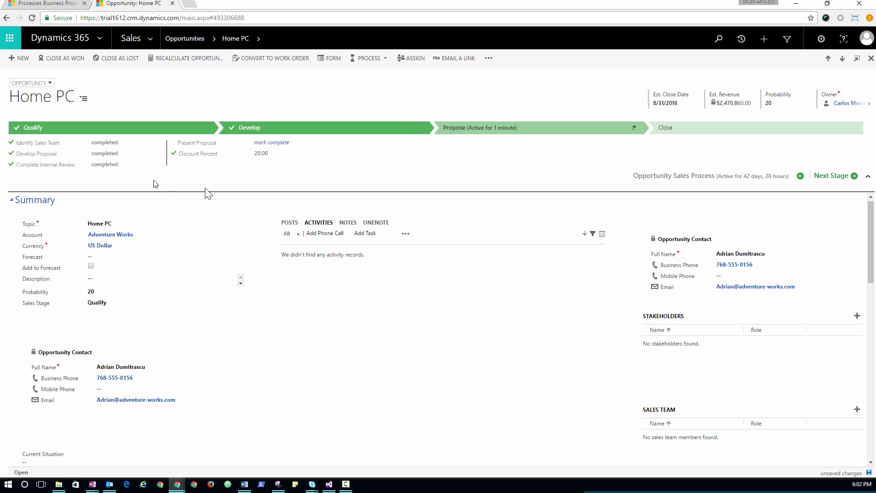
left_click(289, 143)
Step: Advance Home PC to Close and complete Final Proposal, Present Final Proposal and Send Thank You
left_click(832, 176)
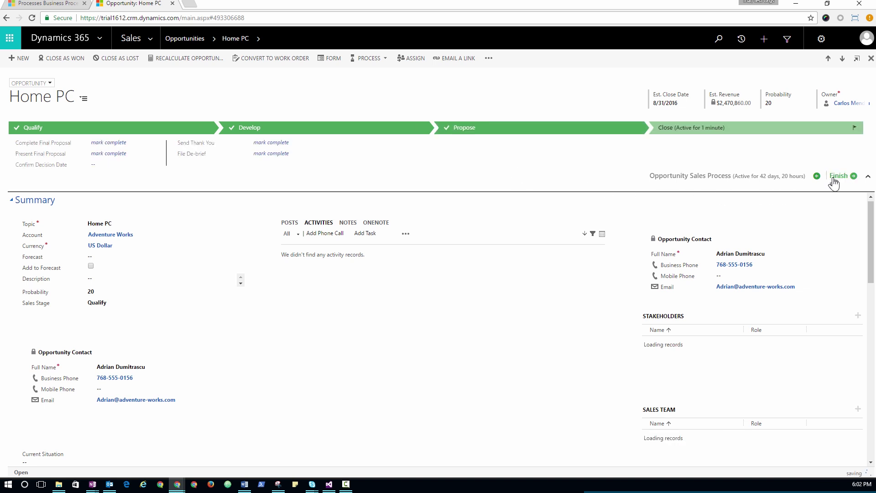
left_click(114, 143)
left_click(127, 154)
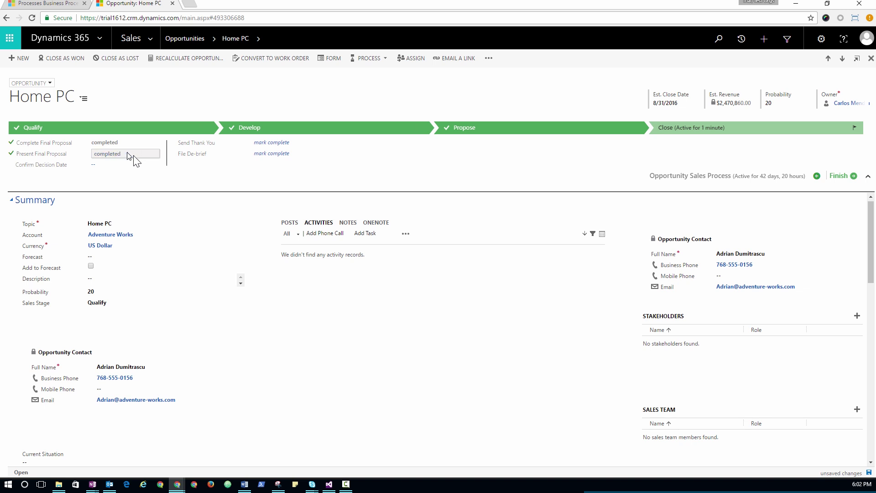
left_click(289, 143)
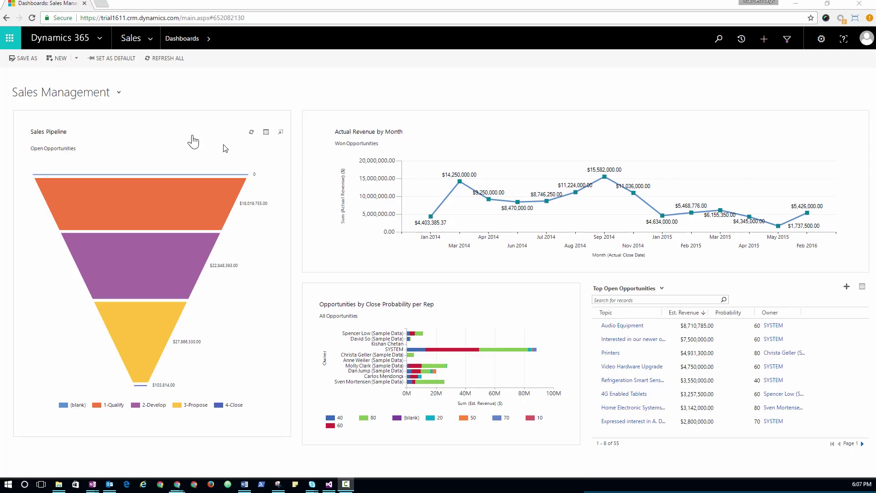
Step: Switch to the Process Analyzer 1.3 dashboard and open its full Power BI report
left_click(119, 93)
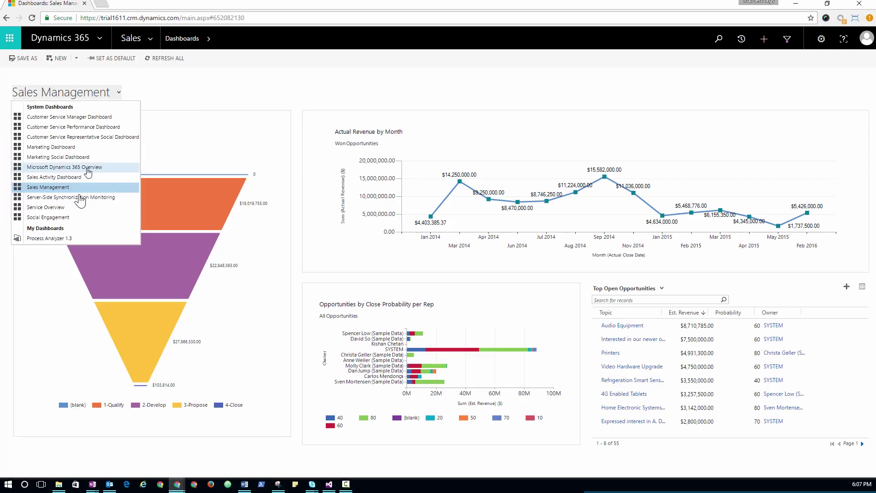
left_click(70, 244)
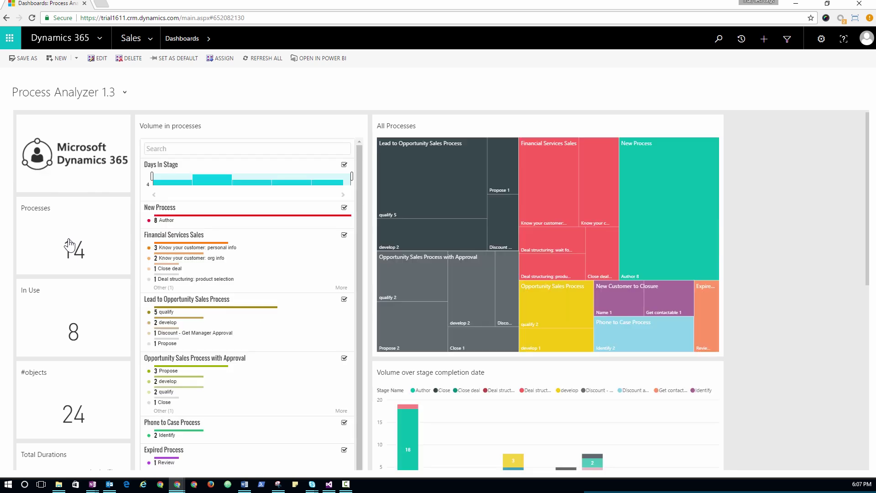
left_click(434, 197)
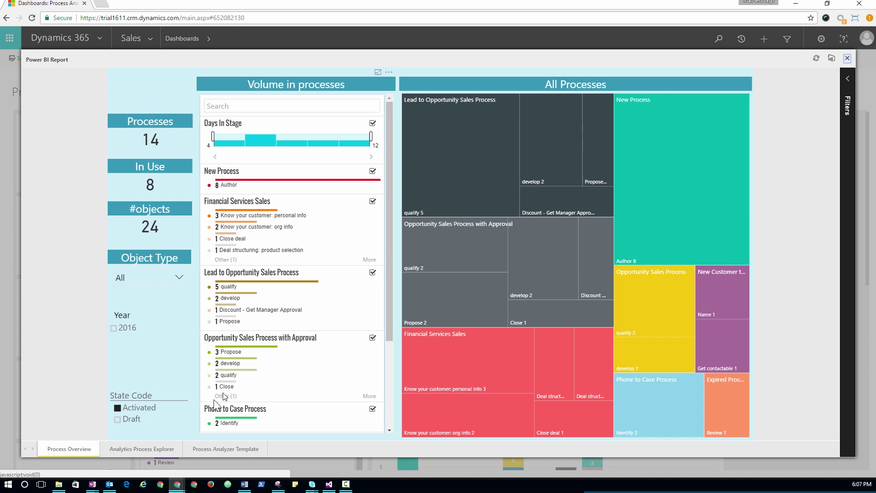
Step: Show the Analytics Process Explorer page filtered to lead processes only
left_click(159, 450)
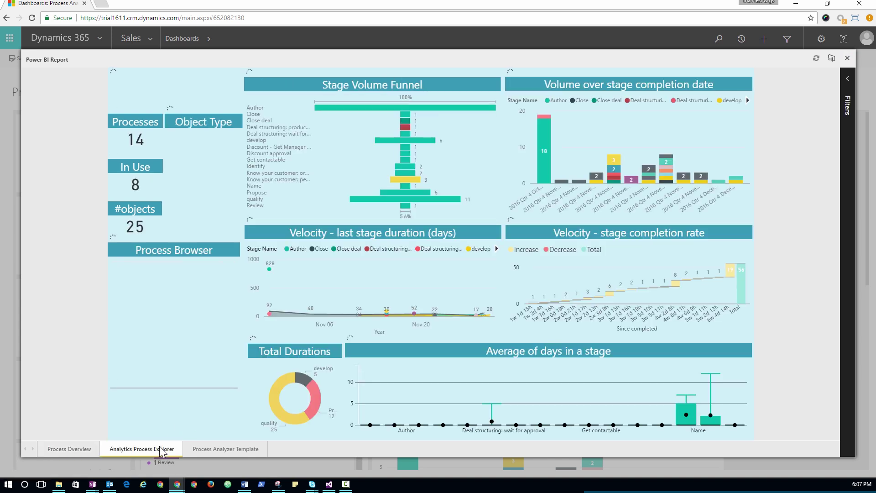
left_click(122, 329)
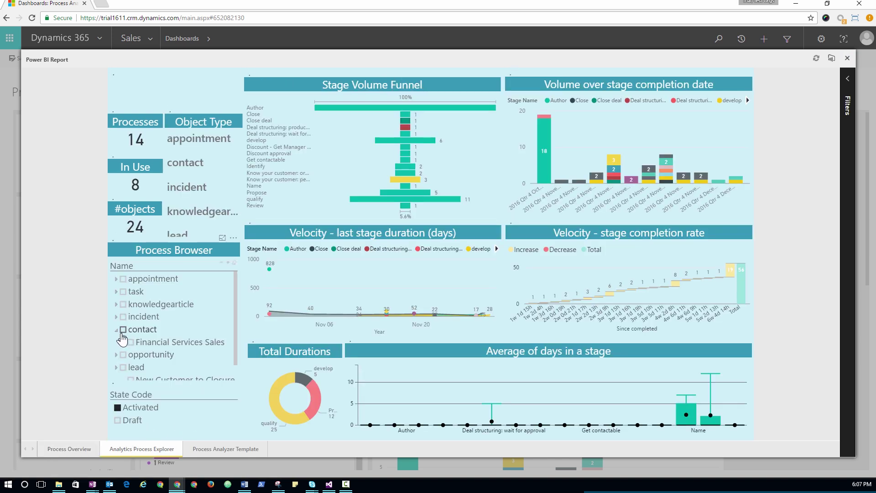
left_click(123, 368)
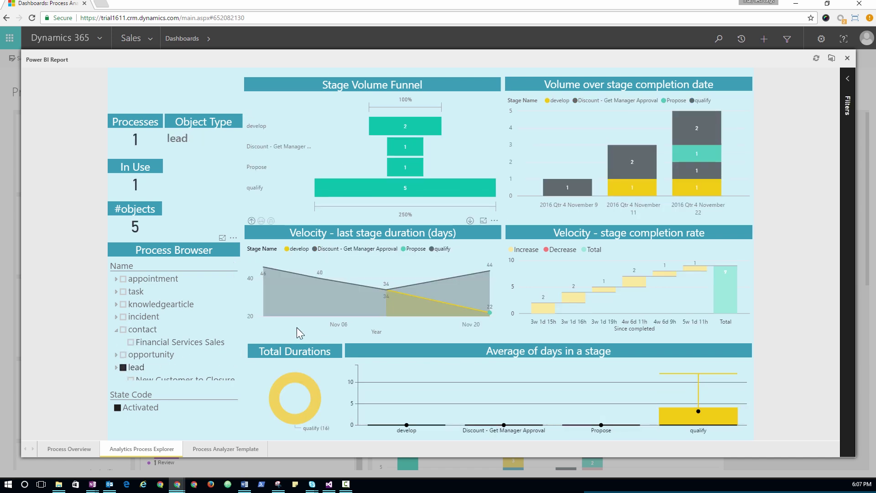